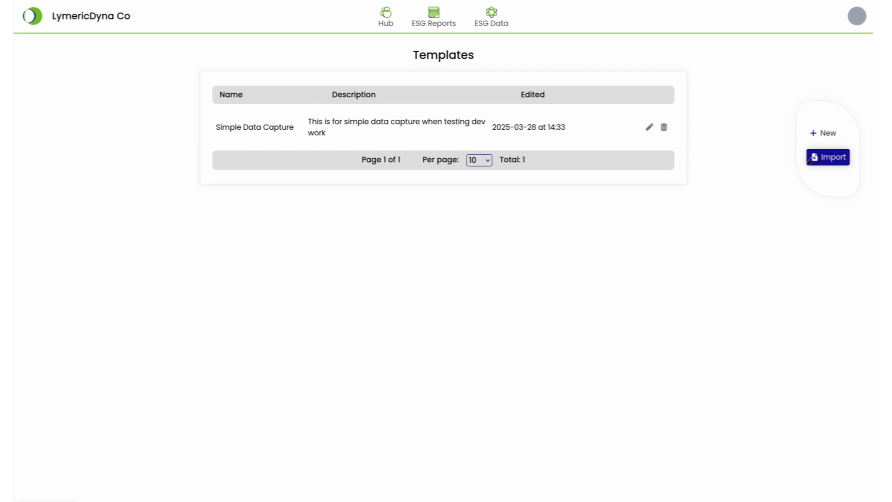
# Start a template import and process the ESG Questions Sample(All Questions).csv file
pyautogui.click(810, 161)
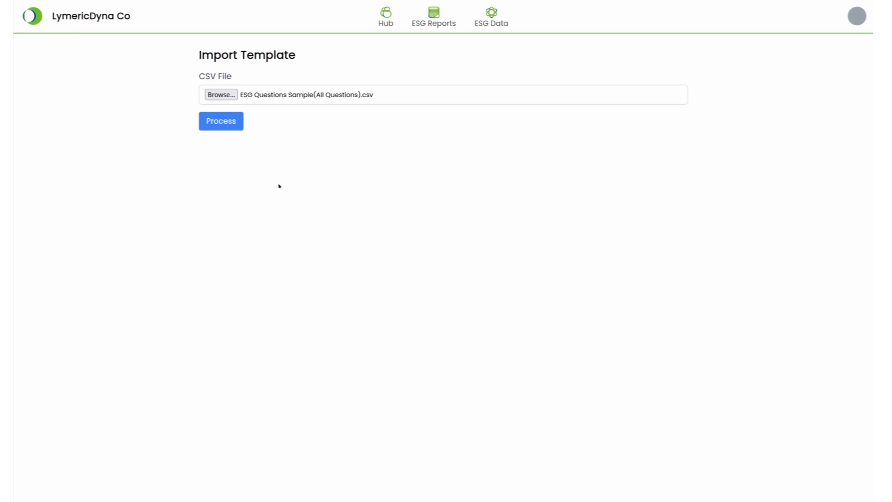
pyautogui.click(216, 123)
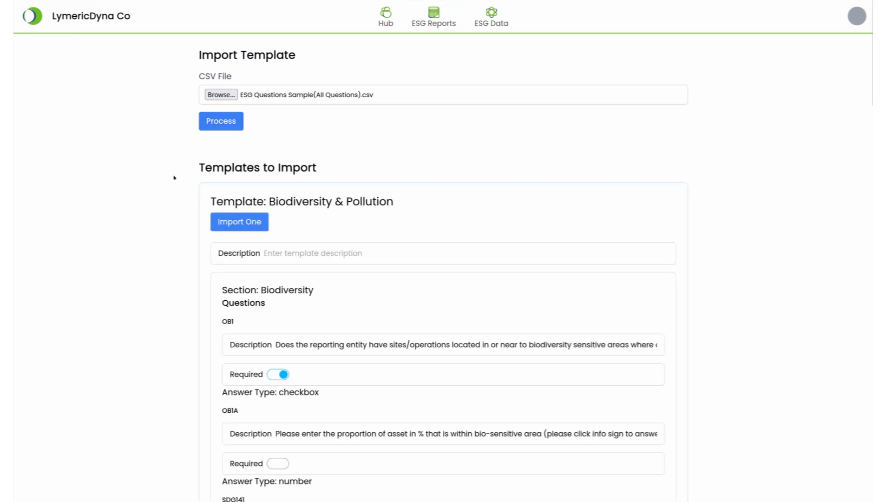
# Review the parsed template's questions and import the Biodiversity & Pollution template
pyautogui.scroll(-8, 304, 261)
pyautogui.scroll(-9, 304, 261)
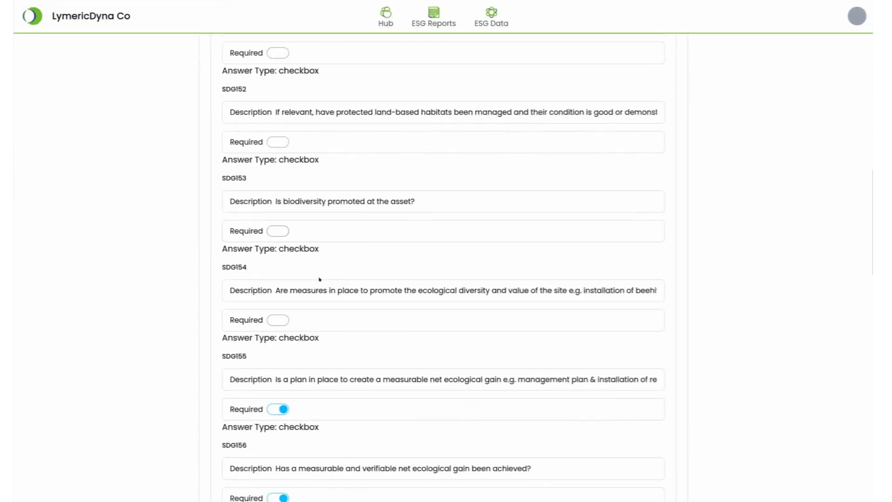
pyautogui.scroll(-4, 320, 278)
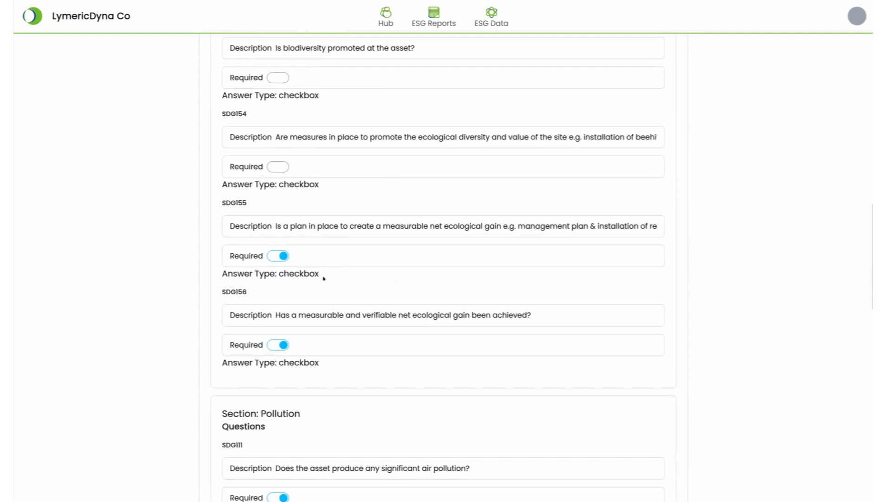
pyautogui.scroll(-9, 324, 279)
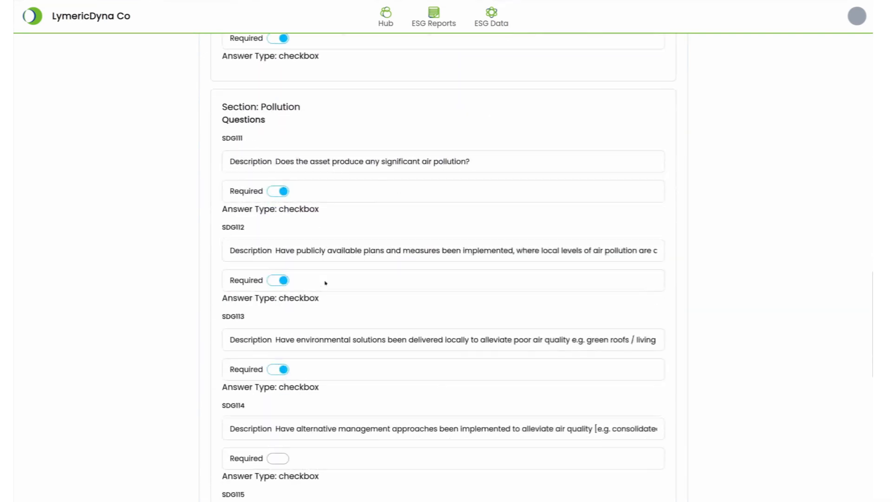
pyautogui.scroll(-8, 325, 286)
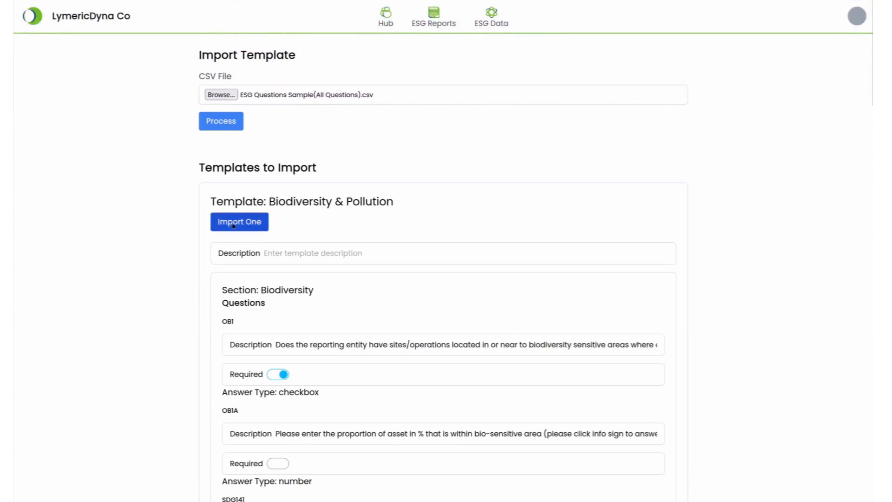
pyautogui.click(234, 223)
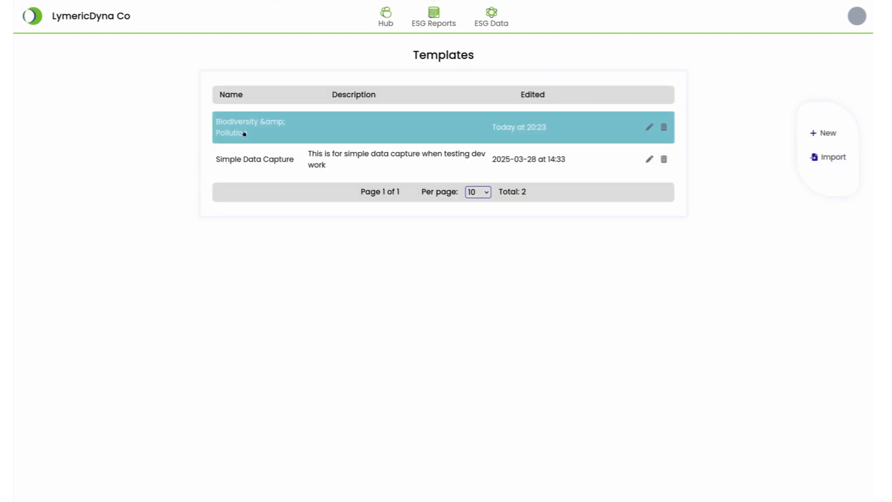
# Open the Biodiversity & Pollution template, answer OB1A with 10, and submit the data capture form
pyautogui.click(268, 134)
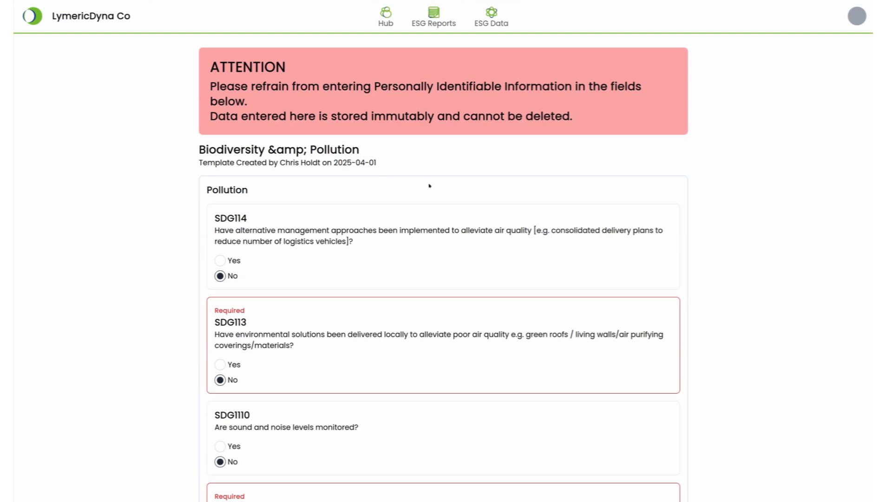
pyautogui.scroll(-15, 429, 186)
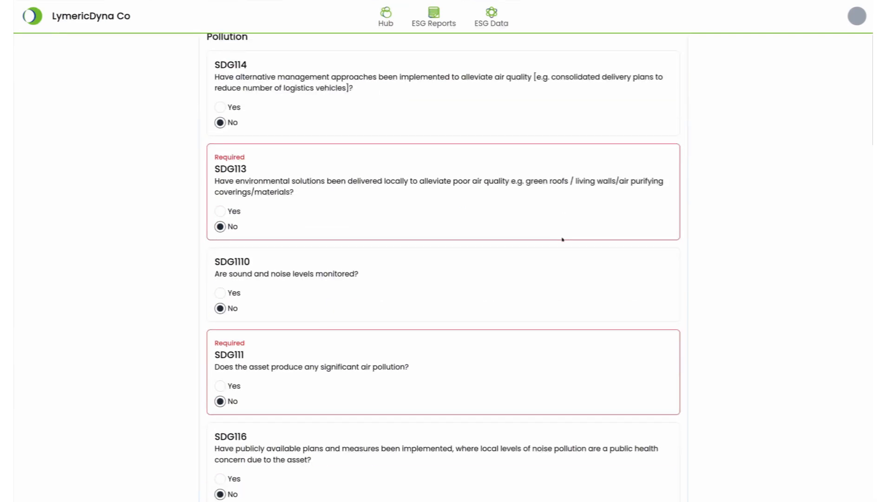
pyautogui.scroll(-11, 535, 354)
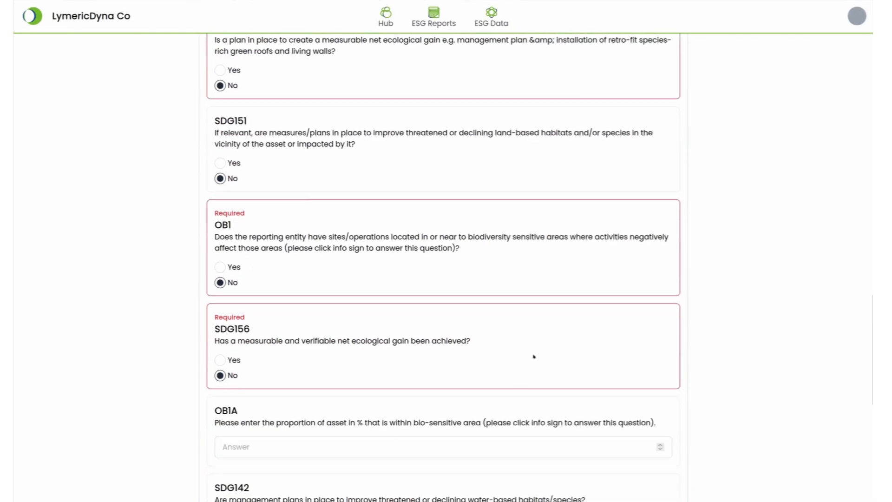
pyautogui.click(273, 196)
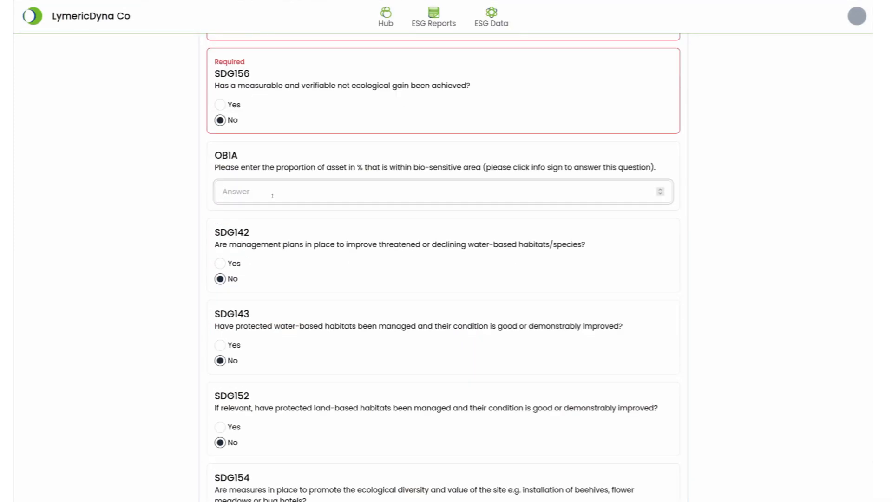
pyautogui.write('10')
pyautogui.scroll(-4, 169, 244)
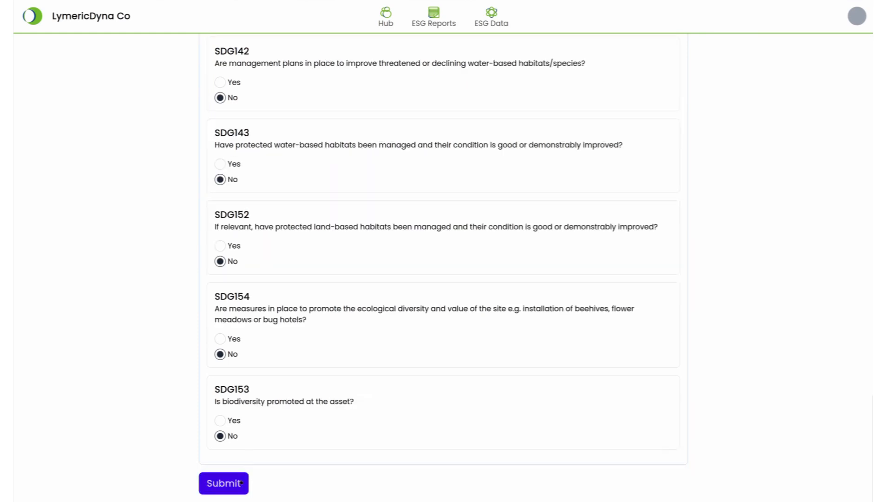
pyautogui.click(233, 484)
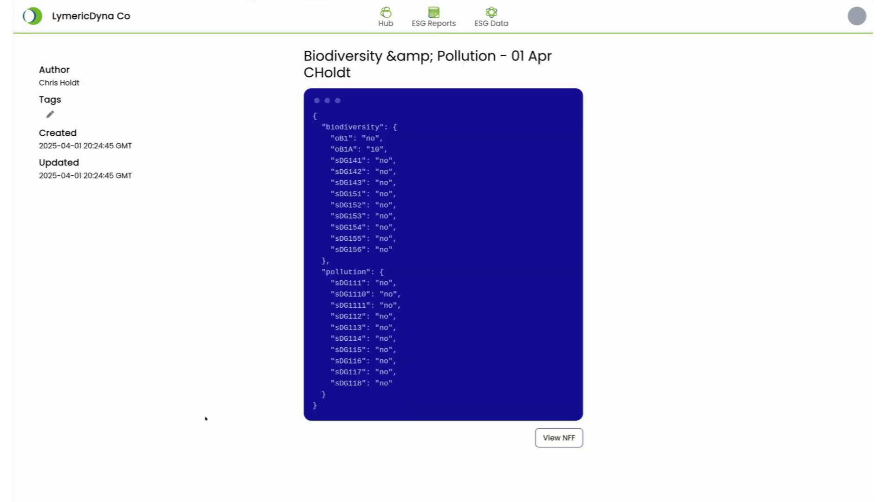
# Open the resulting NFF view and copy its reference key to the clipboard
pyautogui.click(560, 438)
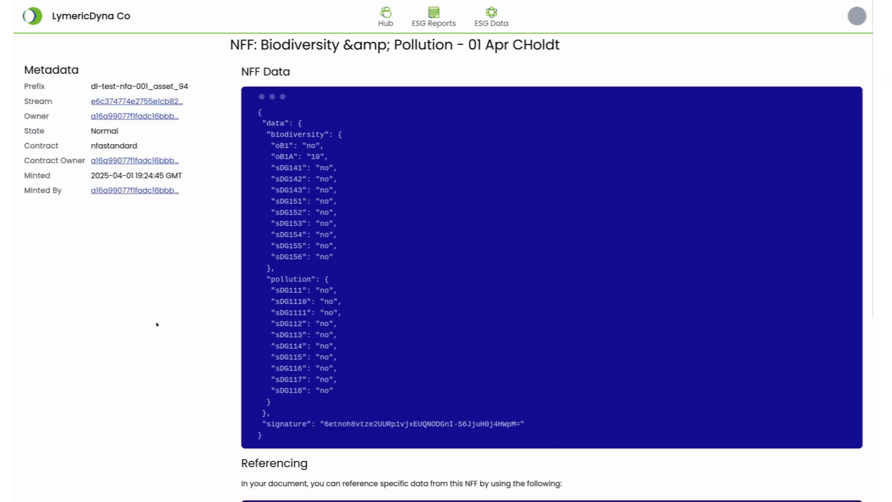
pyautogui.scroll(-5, 150, 315)
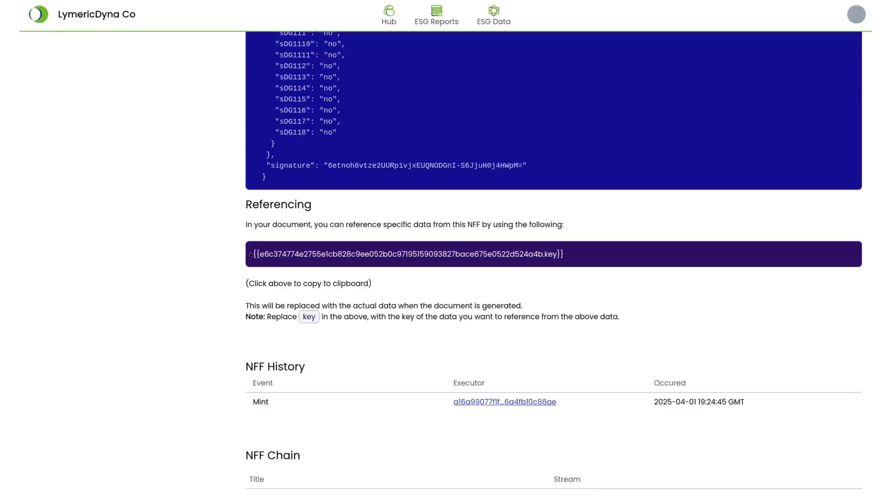
pyautogui.click(283, 253)
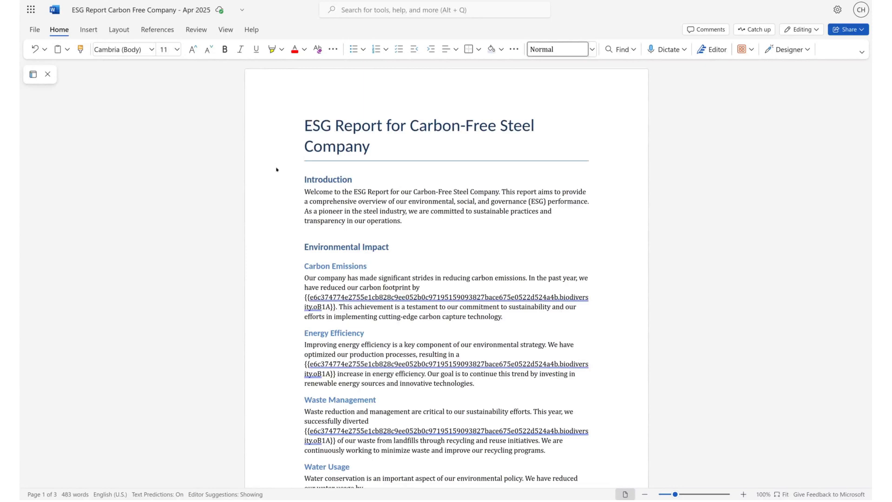
# Switch to the ESG Report Carbon Free Company Word document and look through its NFF reference placeholders
pyautogui.scroll(-5, 278, 171)
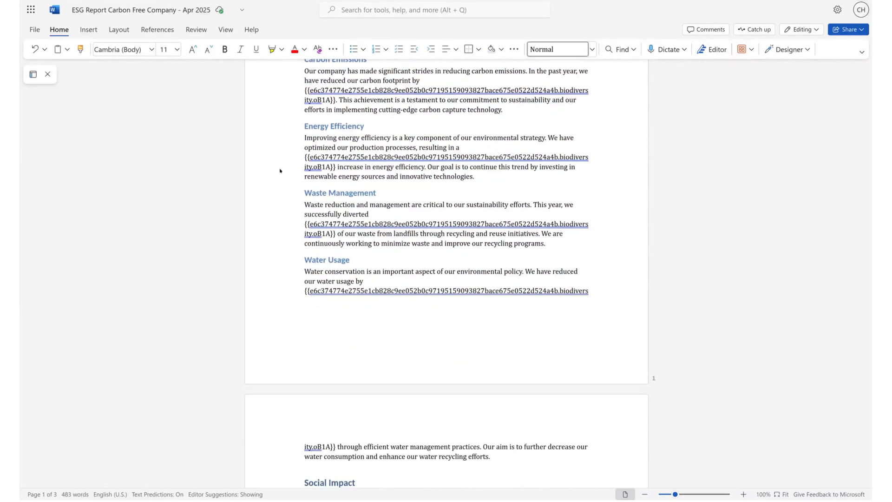
pyautogui.scroll(-4, 280, 171)
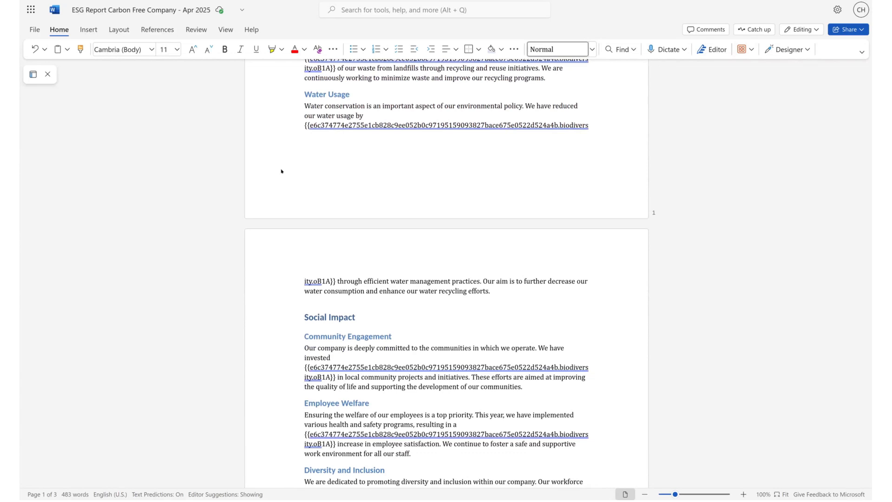
pyautogui.scroll(-5, 281, 171)
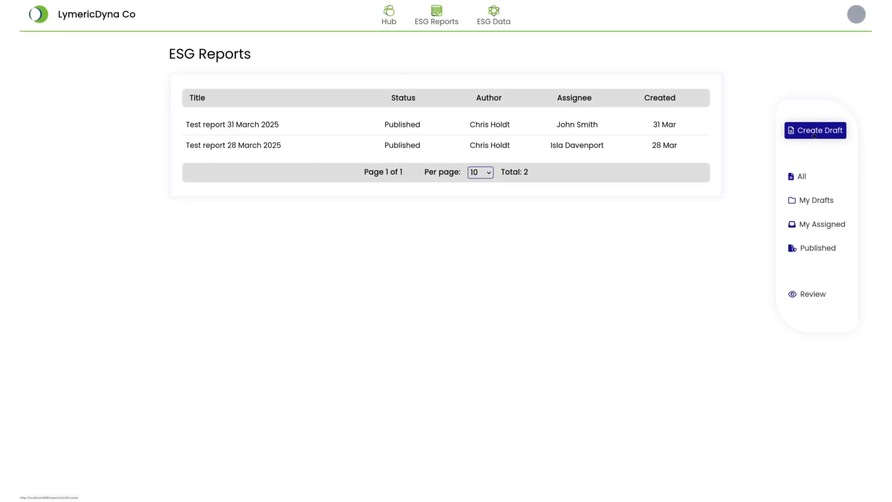
# Create a draft ESG report titled Test Report April 2025 and pick the reviewer from the search suggestions
pyautogui.click(815, 130)
pyautogui.write('Test Report April 2025')
pyautogui.press('Tab')
pyautogui.write('Is')
pyautogui.press('Down')
pyautogui.press('Return')
# Set the summary to 'This is a summary', add a searched stakeholder, and complete the draft wizard
pyautogui.write('This is a summary')
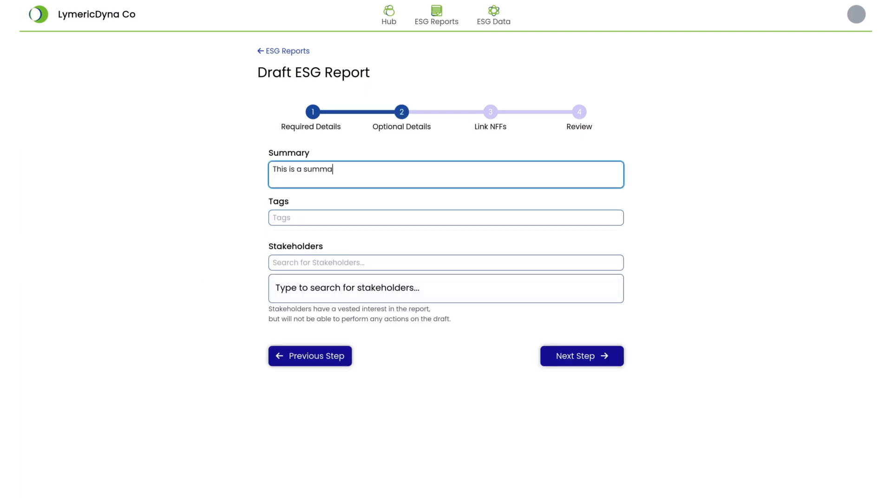
pyautogui.click(318, 263)
pyautogui.write('John')
pyautogui.click(315, 287)
pyautogui.click(575, 356)
pyautogui.click(573, 388)
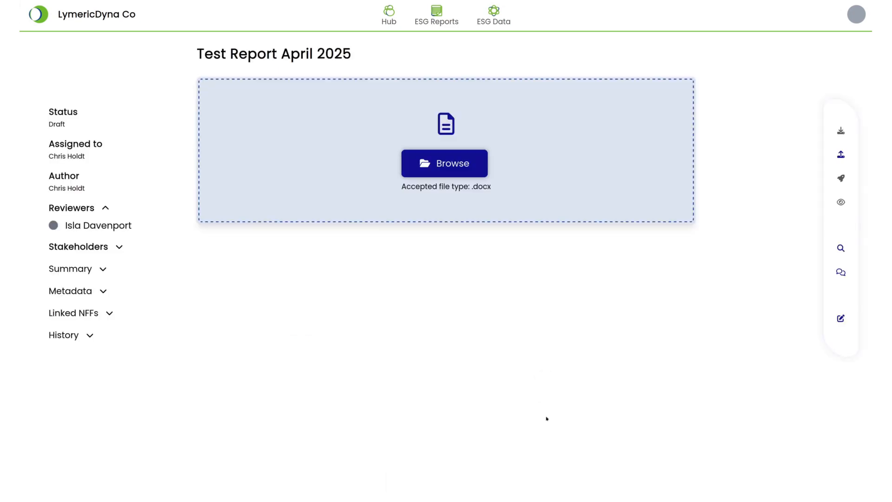
# Upload the report's .docx document to the draft and check the substituted values throughout it
pyautogui.click(376, 192)
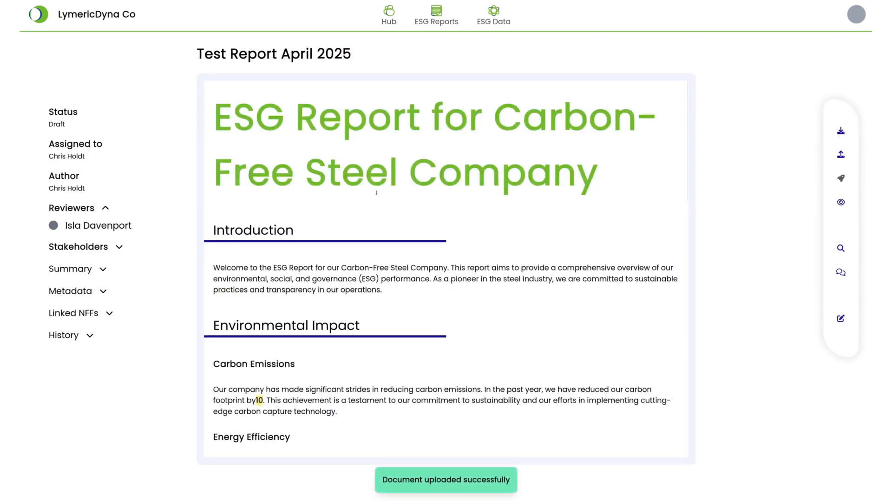
pyautogui.scroll(-4, 402, 196)
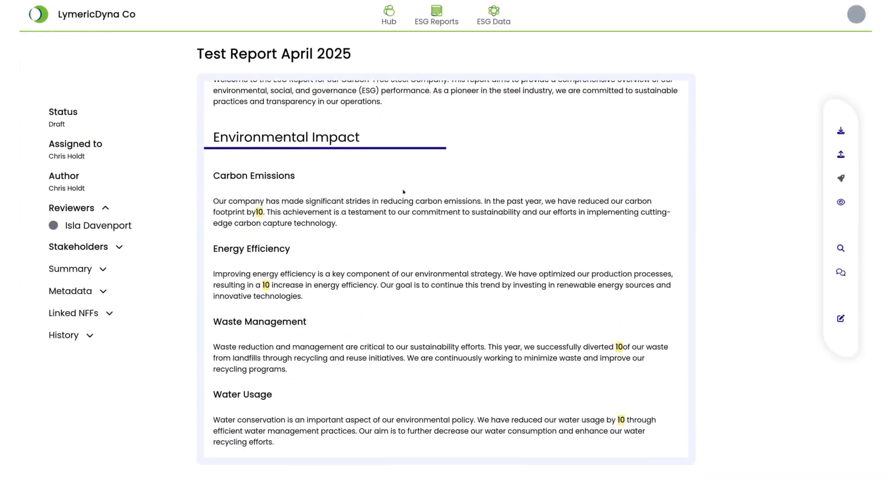
pyautogui.scroll(-5, 404, 192)
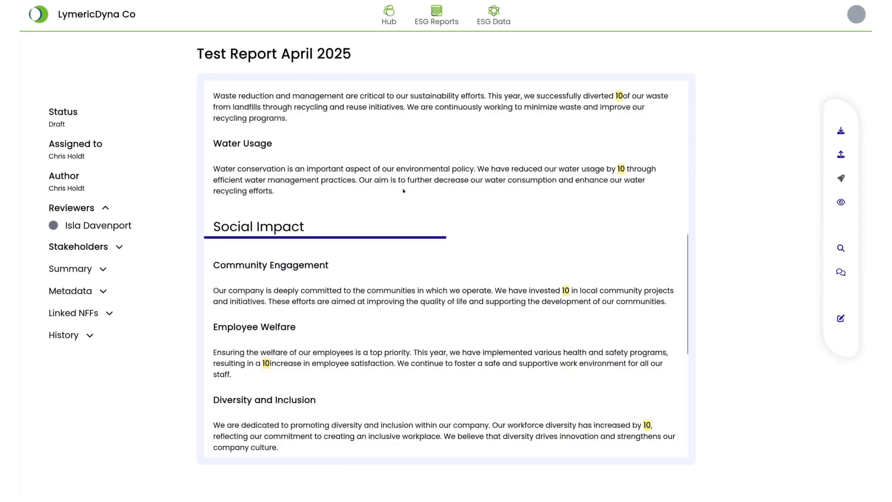
pyautogui.scroll(-4, 404, 190)
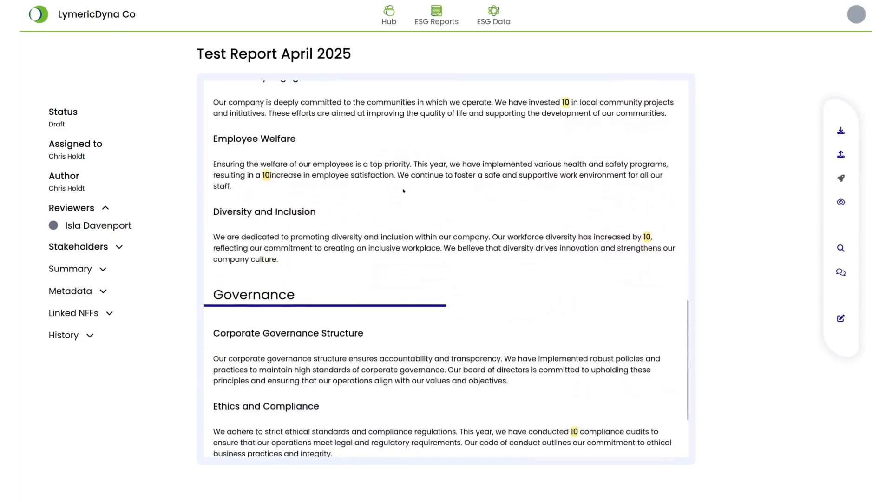
pyautogui.scroll(-2, 404, 192)
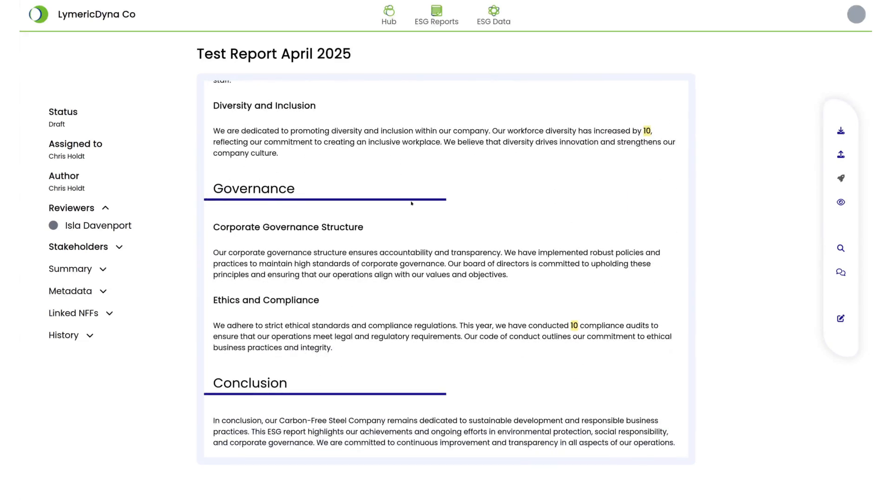
pyautogui.scroll(15, 412, 203)
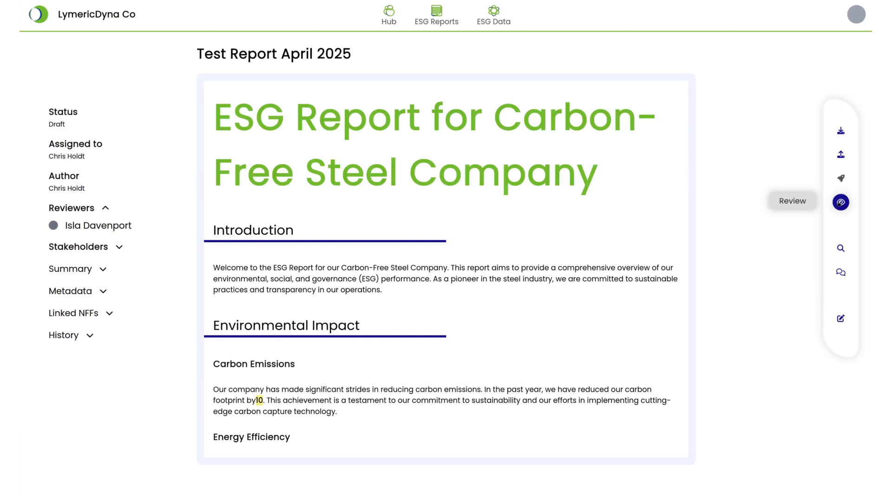
# Approve the draft report through review and publish it
pyautogui.click(841, 203)
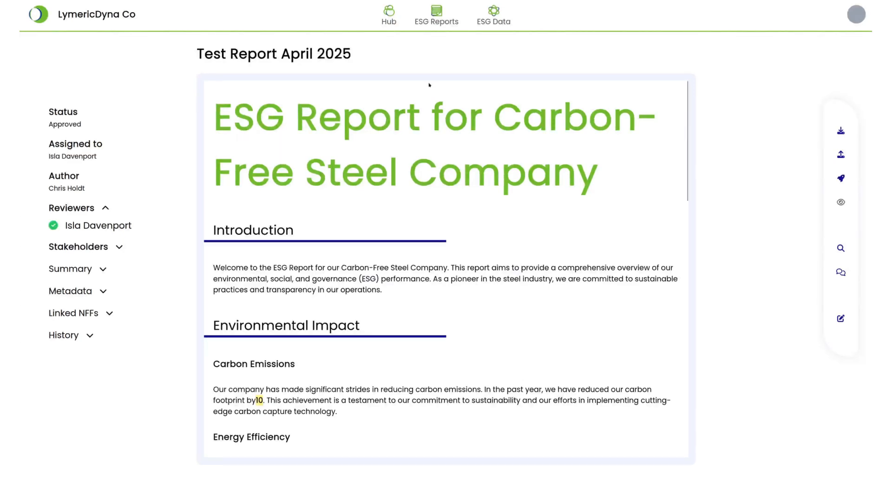
pyautogui.click(841, 179)
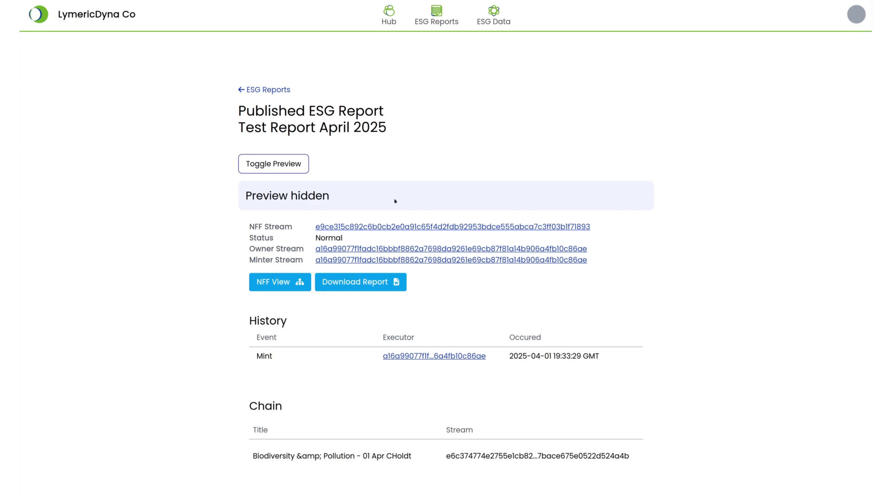
# Open the chained Biodiversity & Pollution NFF from the published report and return to the report
pyautogui.scroll(-1, 399, 200)
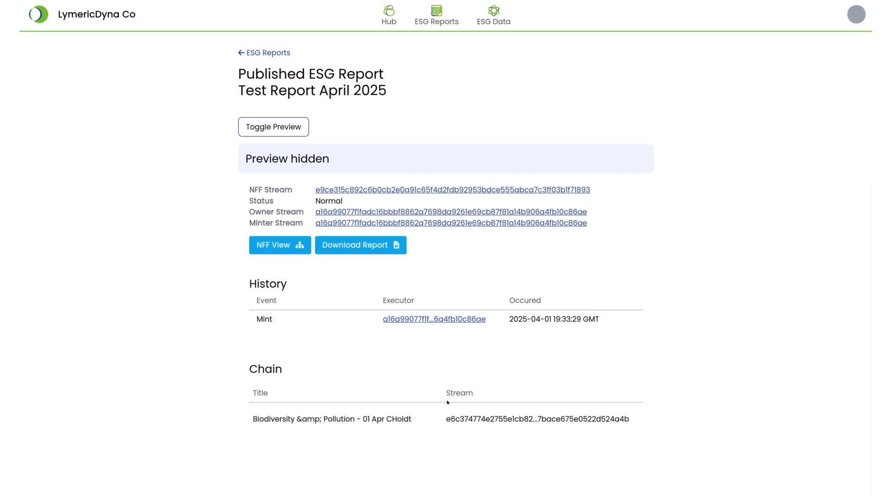
pyautogui.click(393, 417)
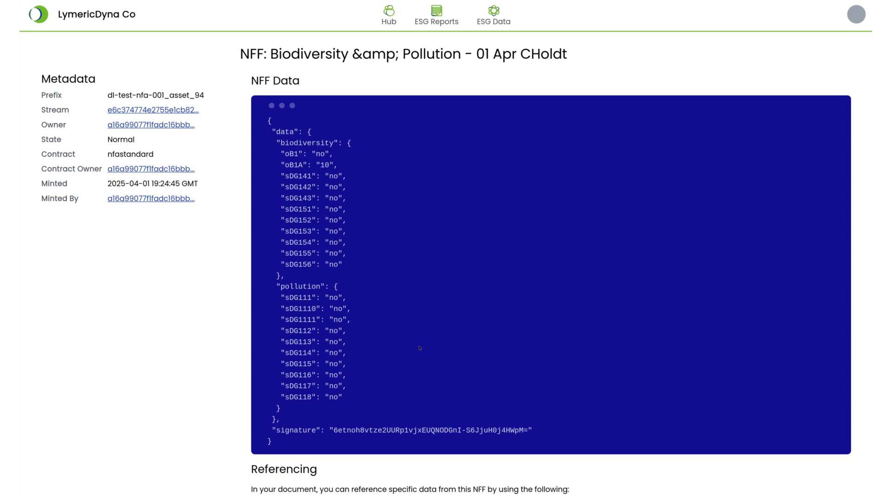
pyautogui.hotkey('alt', 'Left')
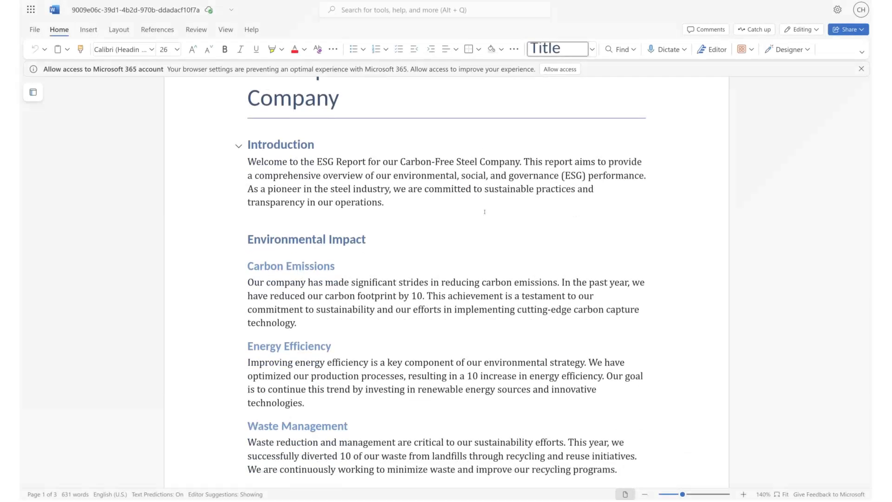
# Open the downloaded published report and inspect its filled-in values and NFF Reference Information section
pyautogui.scroll(-2, 456, 203)
pyautogui.moveTo(423, 201); pyautogui.dragTo(393, 201)
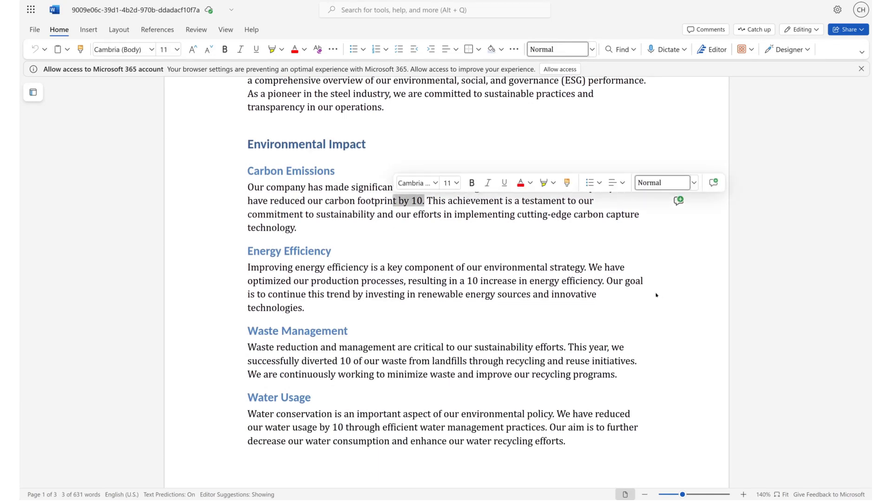
pyautogui.click(672, 287)
pyautogui.scroll(-10, 674, 286)
pyautogui.scroll(-10, 674, 286)
pyautogui.scroll(4, 674, 286)
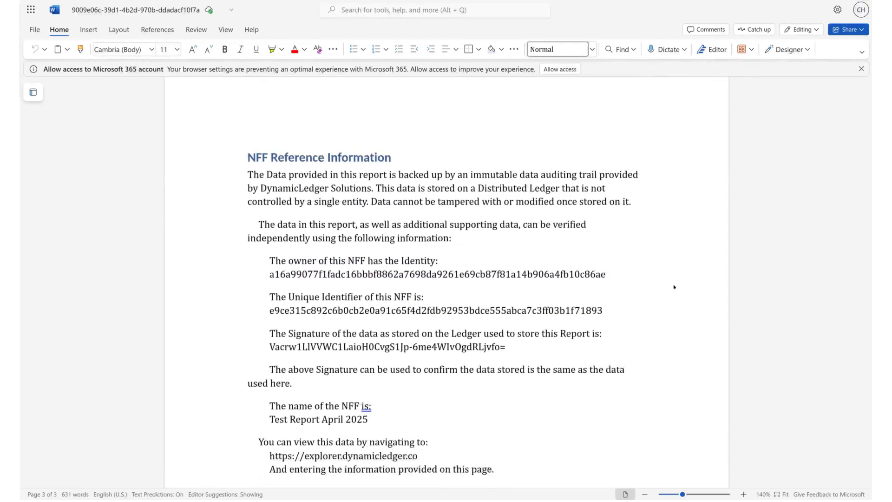
pyautogui.scroll(-1, 674, 286)
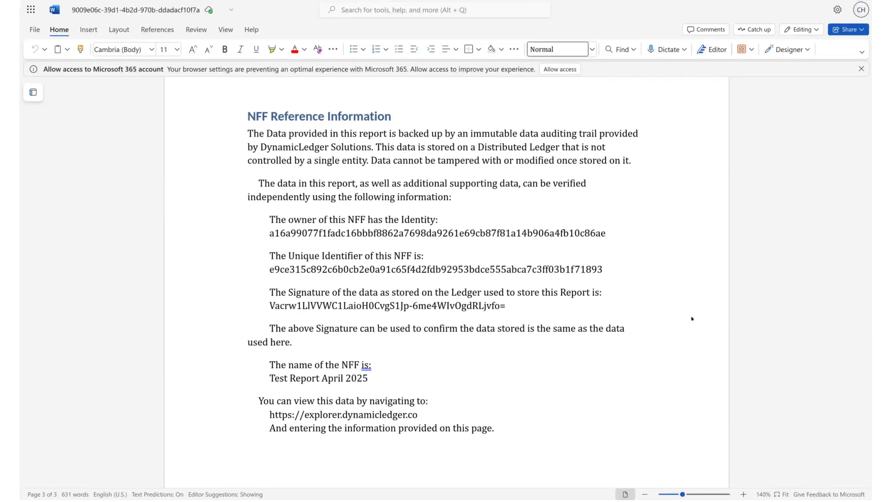